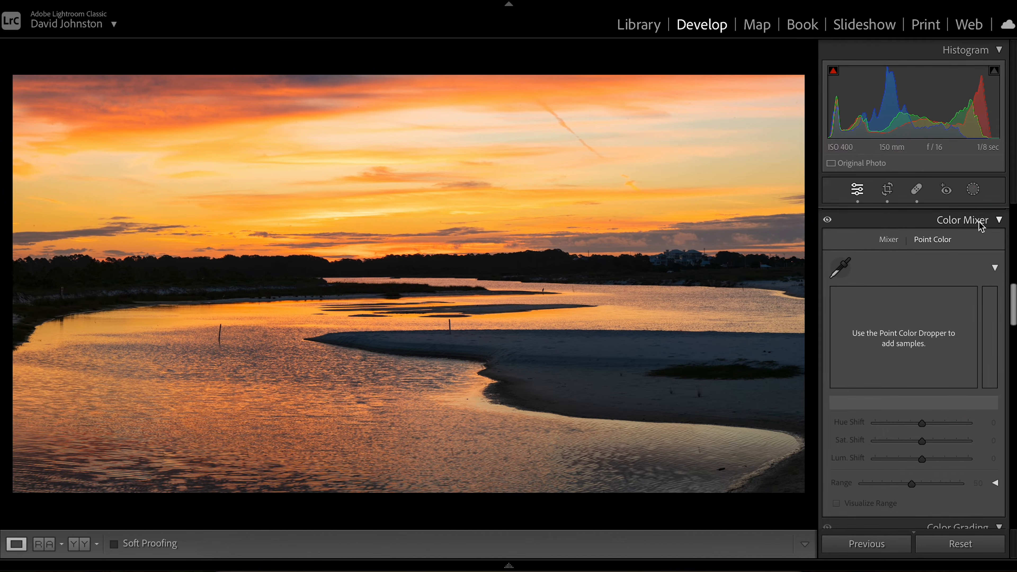
Sample the orange of the upper sky as a Point Color swatch.
left_click(842, 269)
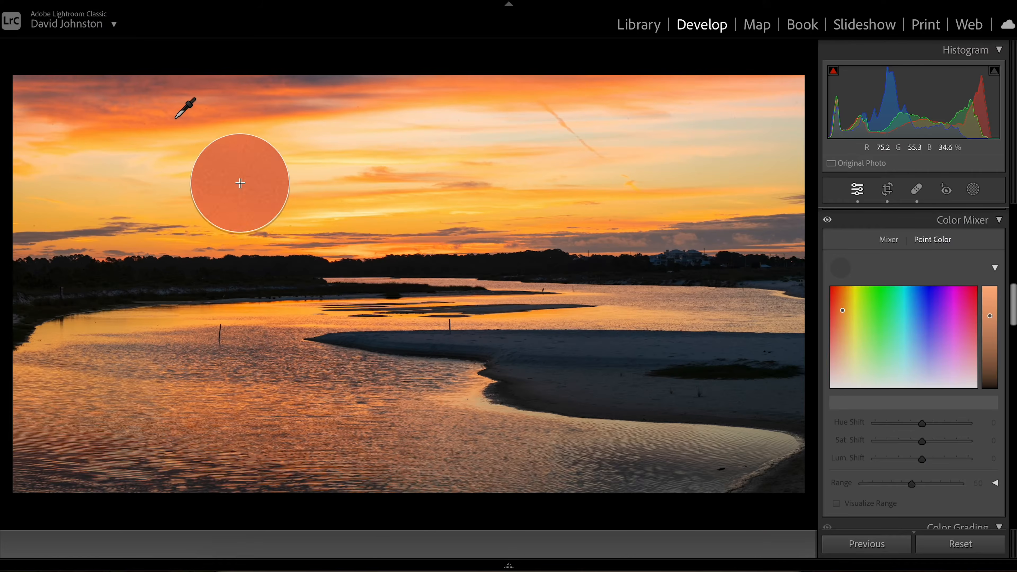
mouse_move(176, 118)
left_mouse_down()
mouse_move(230, 111)
mouse_move(137, 123)
left_mouse_up()
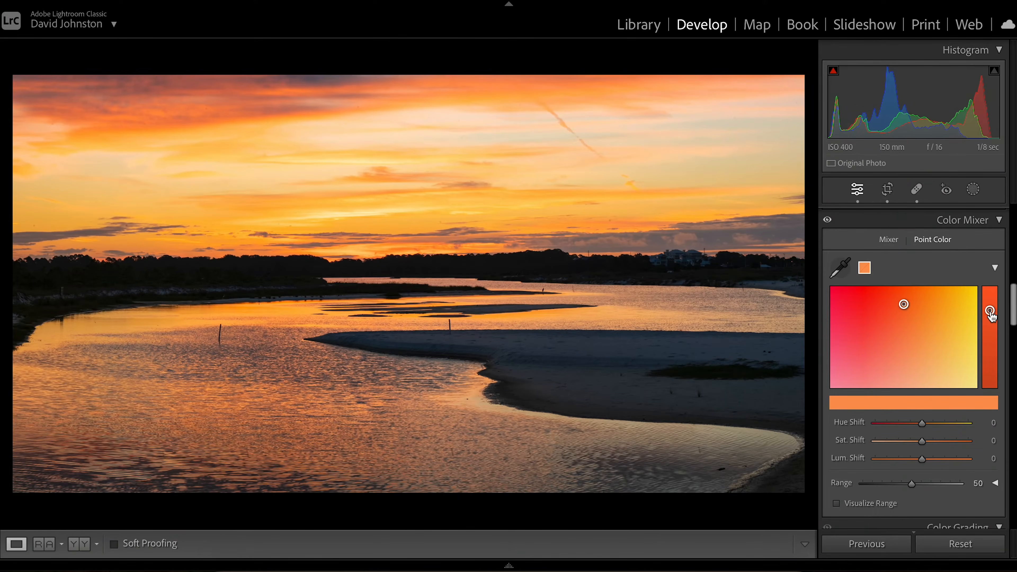
Try hue, saturation and luminance shifts on the orange sky sample, returning all three to 0.
mouse_move(990, 315)
left_mouse_down()
mouse_move(998, 344)
mouse_move(995, 315)
left_mouse_up()
mouse_move(904, 306)
left_mouse_down()
mouse_move(933, 321)
mouse_move(882, 311)
mouse_move(905, 314)
left_mouse_up()
mouse_move(924, 431)
left_mouse_down()
mouse_move(908, 425)
mouse_move(924, 428)
left_mouse_up()
mouse_move(920, 449)
left_mouse_down()
mouse_move(937, 465)
mouse_move(923, 460)
left_mouse_up()
double_click(923, 442)
left_click_drag(990, 311, 989, 312)
left_click_drag(924, 462, 933, 467)
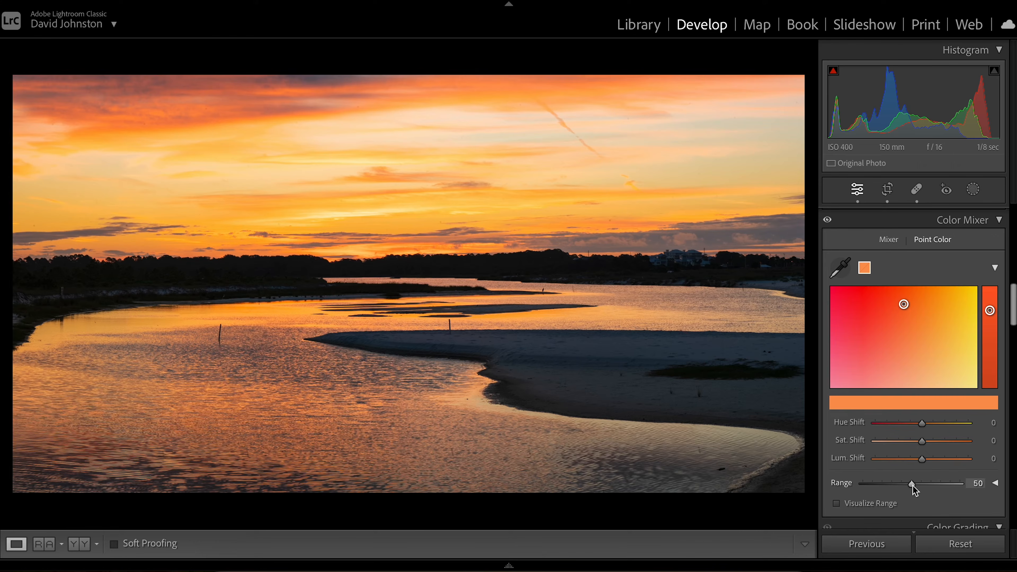
Preview the orange sample's affected range at 12 and at wider settings, restoring it to 50 and ending the range visualization.
left_click_drag(913, 486, 876, 492)
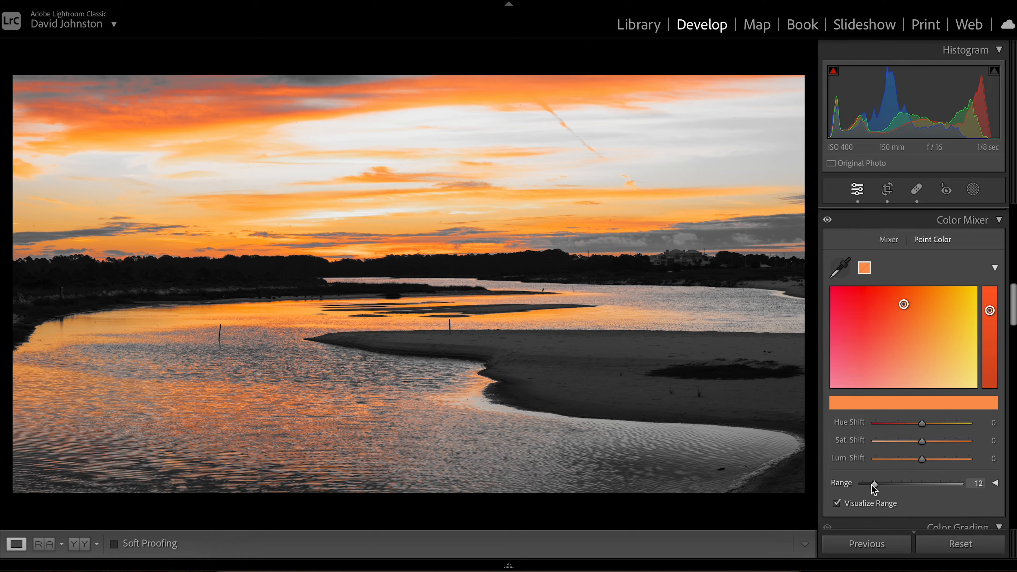
left_click_drag(874, 484, 966, 485)
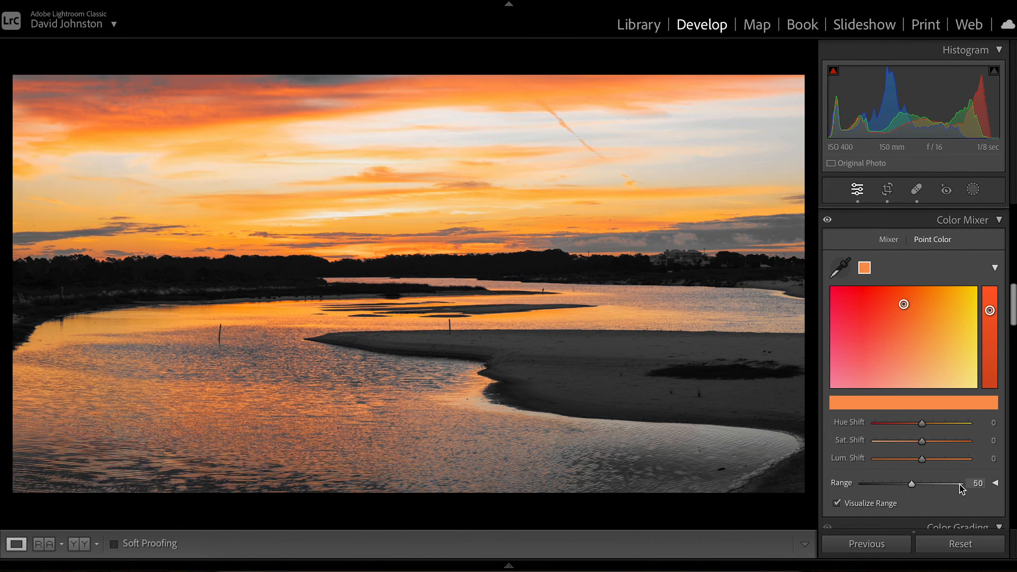
left_click(837, 503)
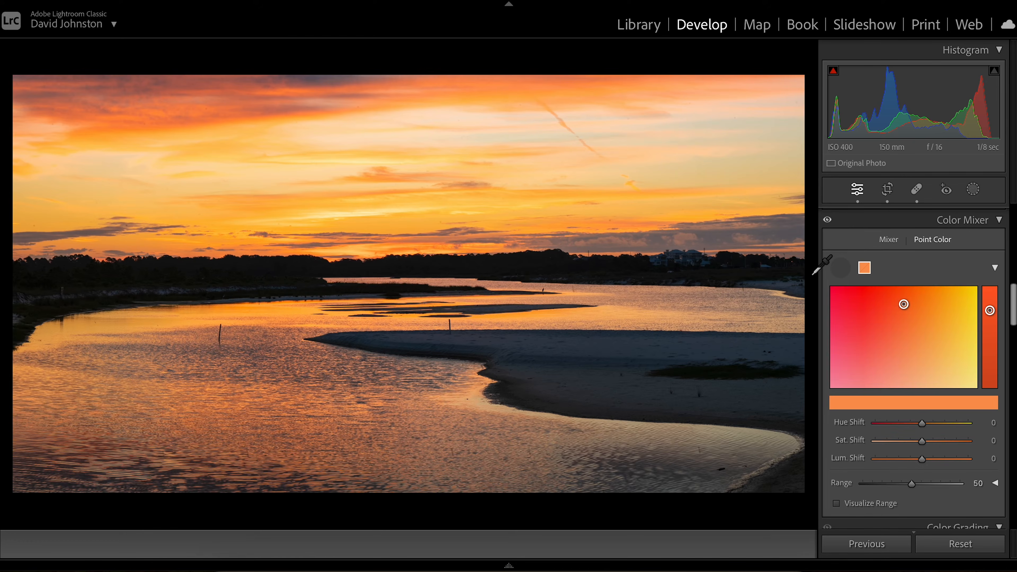
Sample the dark blue of the sandbar and set its hue shift to 12, saturation shift to 7 and luminance shift to 45.
left_click(839, 267)
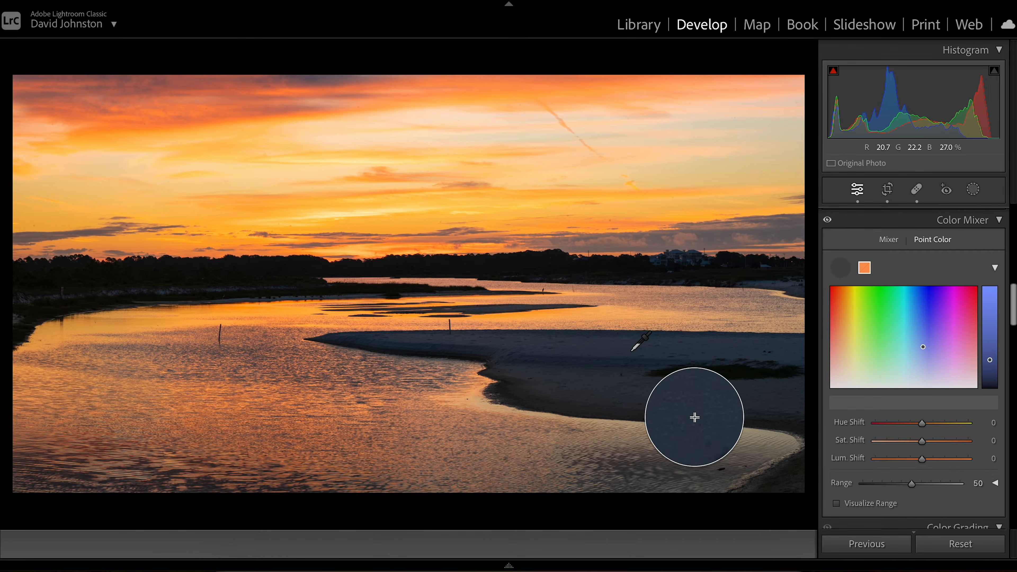
left_click(623, 347)
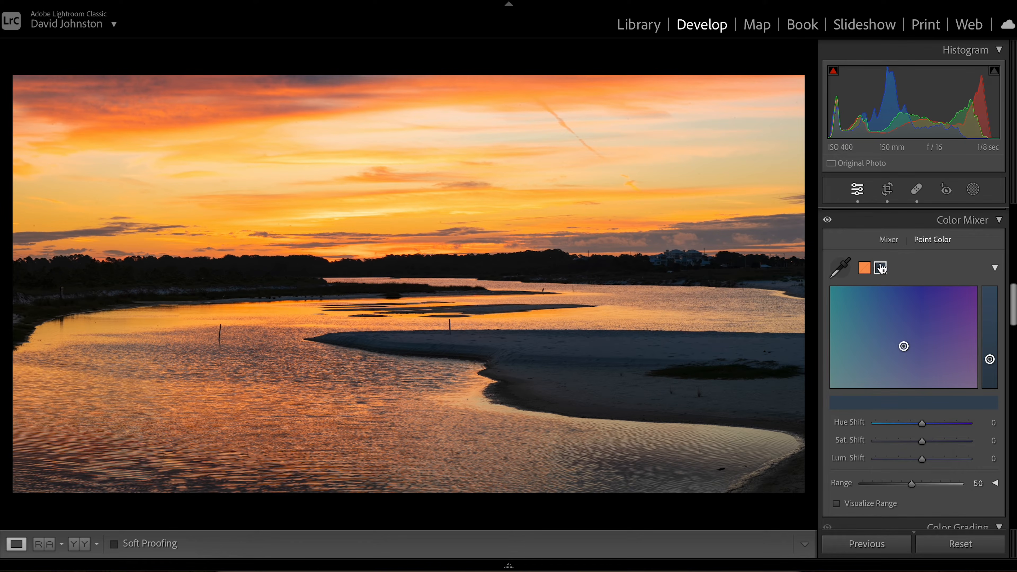
left_click_drag(989, 361, 986, 337)
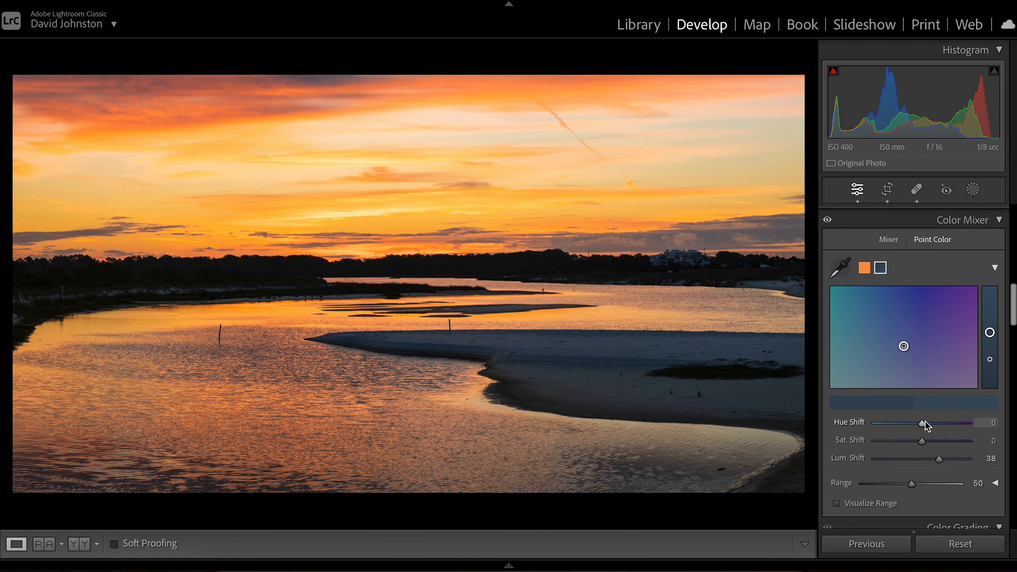
mouse_move(923, 423)
left_mouse_down()
mouse_move(912, 426)
mouse_move(931, 430)
mouse_move(927, 443)
mouse_move(942, 459)
left_mouse_up()
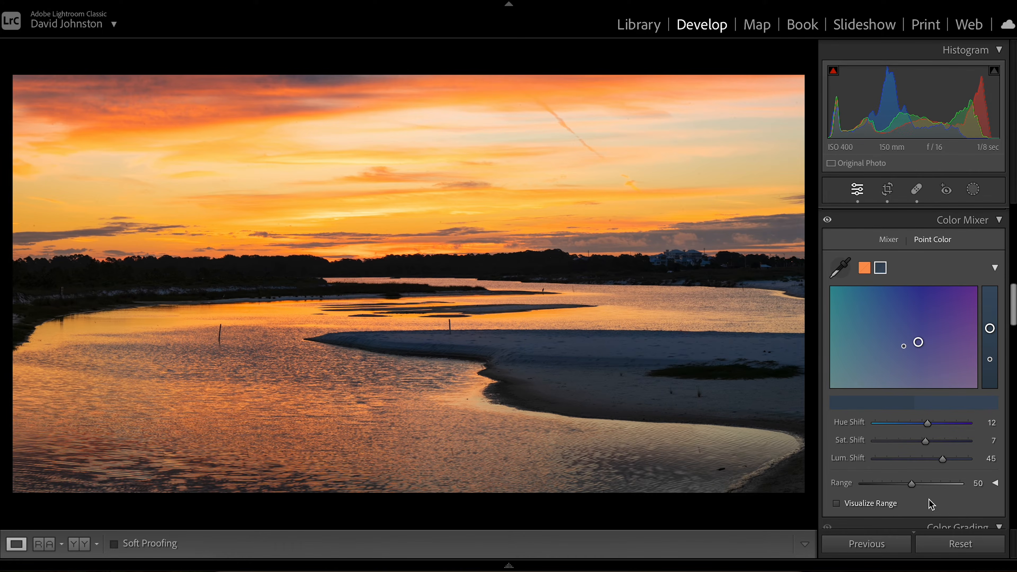
Visualize the blue sample's range and examine the sandbar's edge up close, then turn the visualization off.
left_click(879, 504)
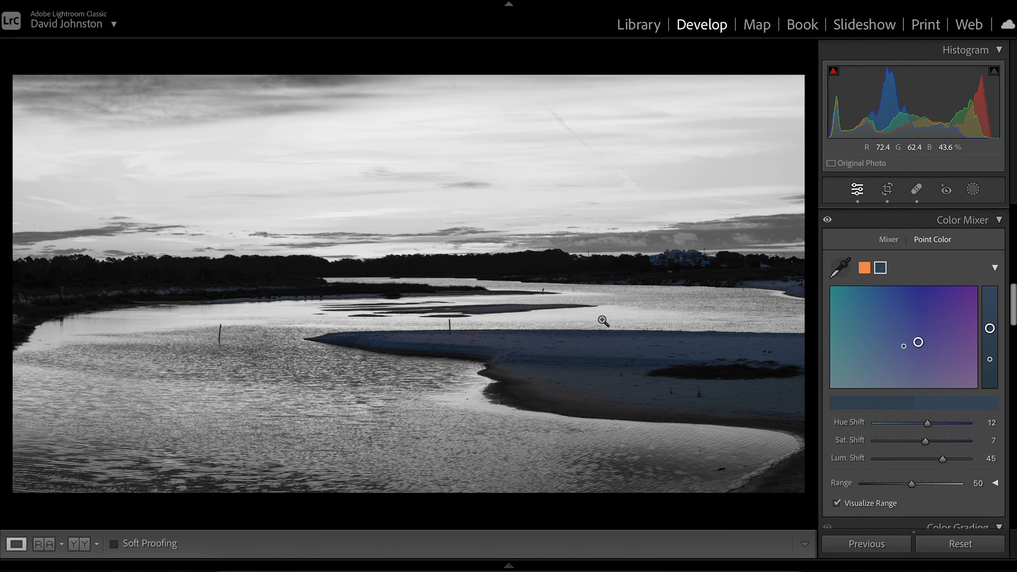
left_click(402, 333)
left_click_drag(395, 354, 578, 210)
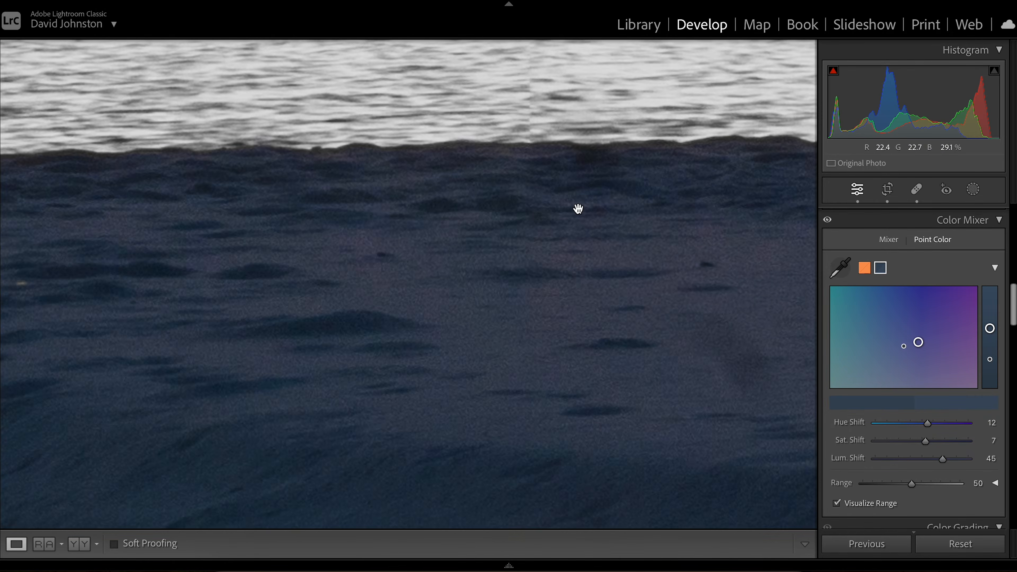
left_click(661, 229)
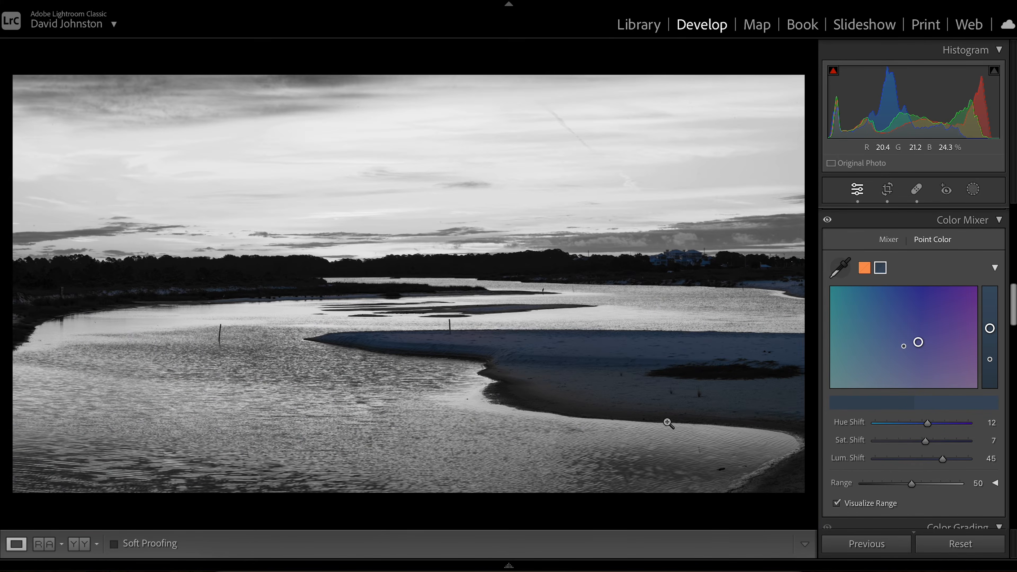
left_click(856, 500)
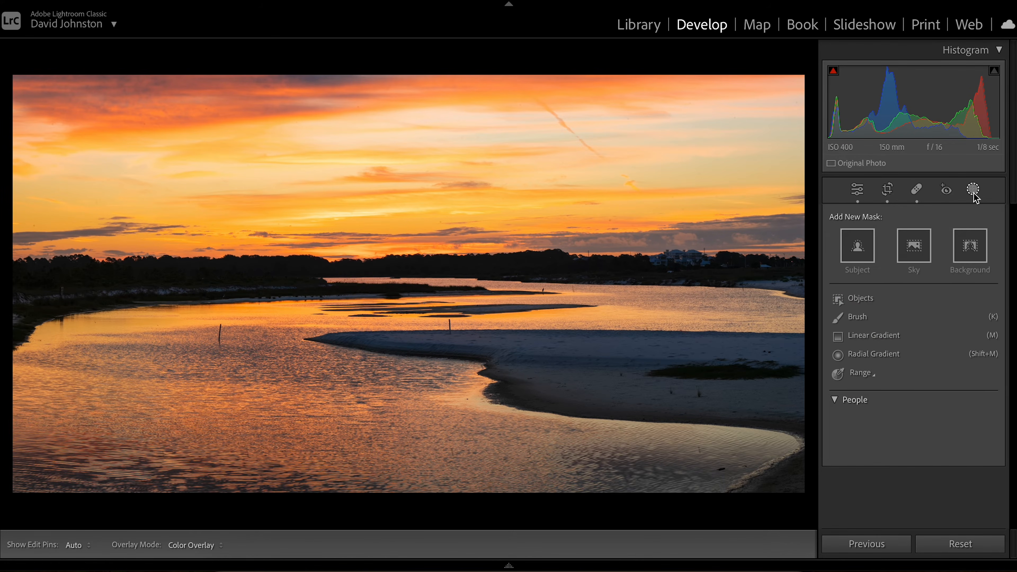
Paint a brush mask over the sandbar and the water around it, using a size 17 brush with Auto Mask.
left_click(859, 319)
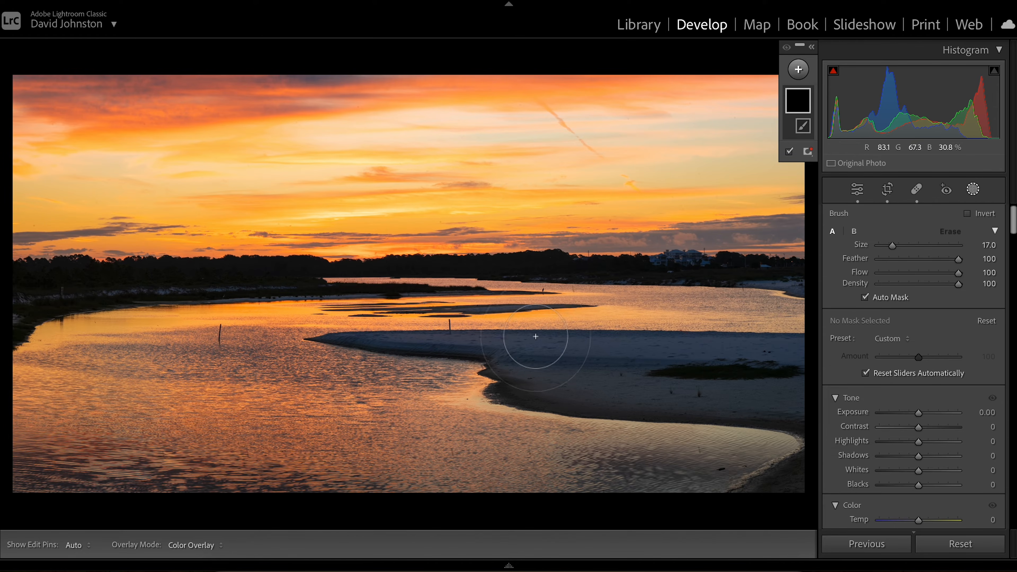
mouse_move(616, 341)
left_mouse_down()
mouse_move(345, 337)
mouse_move(518, 374)
mouse_move(497, 401)
mouse_move(704, 408)
mouse_move(799, 454)
mouse_move(612, 444)
mouse_move(384, 338)
mouse_move(717, 346)
mouse_move(770, 363)
mouse_move(682, 363)
mouse_move(783, 374)
left_mouse_up()
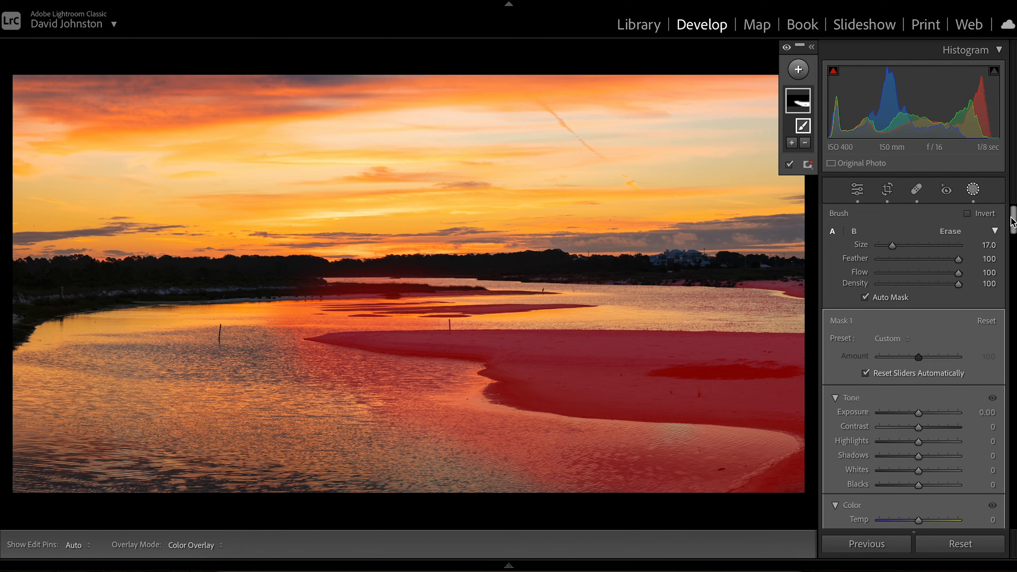
Within the brush mask, sample the water's light orange, check its range, and set saturation shift to -13 and luminance shift to -9.
left_click_drag(1013, 228, 1010, 261)
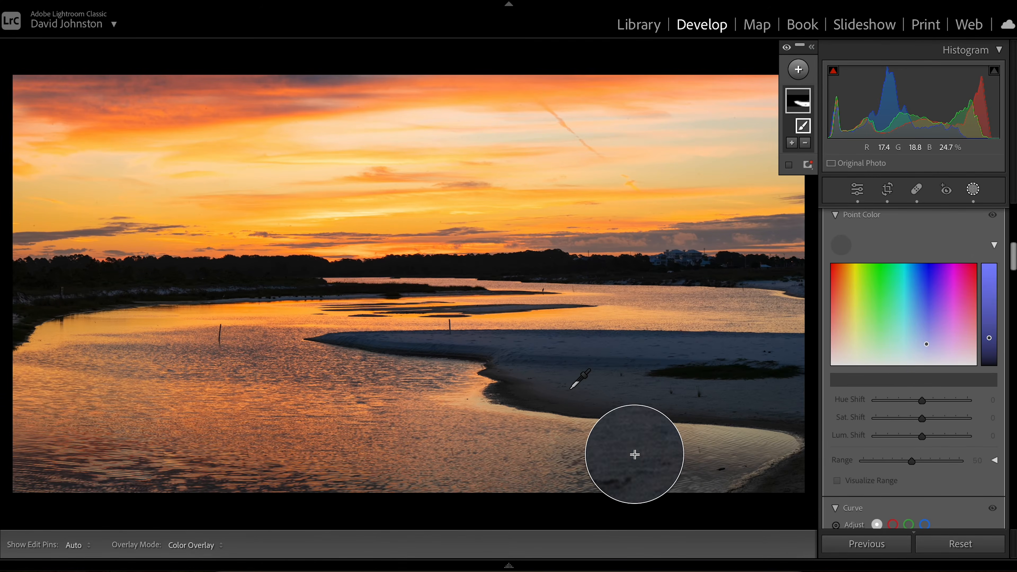
left_click(545, 447)
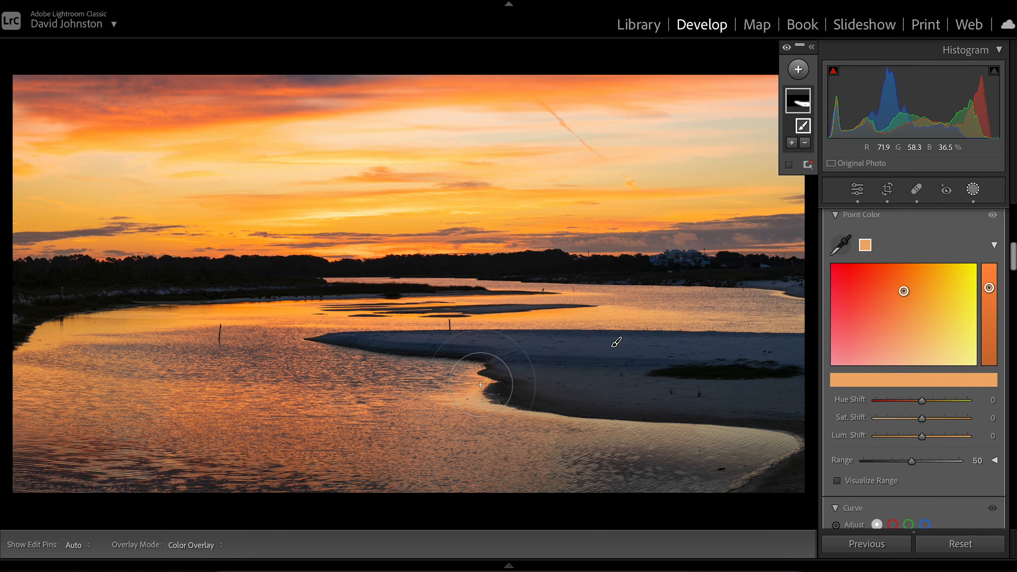
left_click(864, 481)
left_click(865, 481)
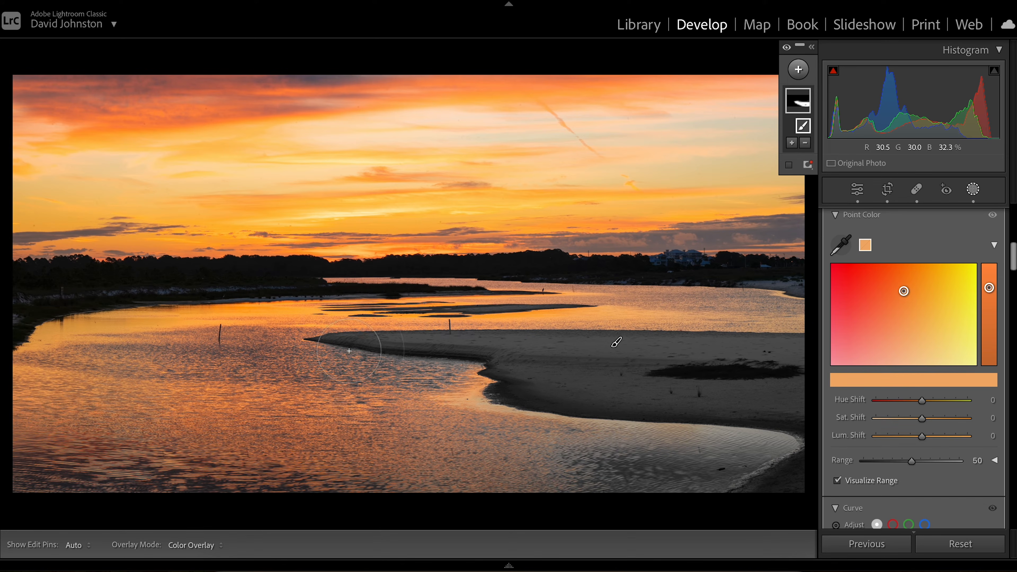
left_click(865, 482)
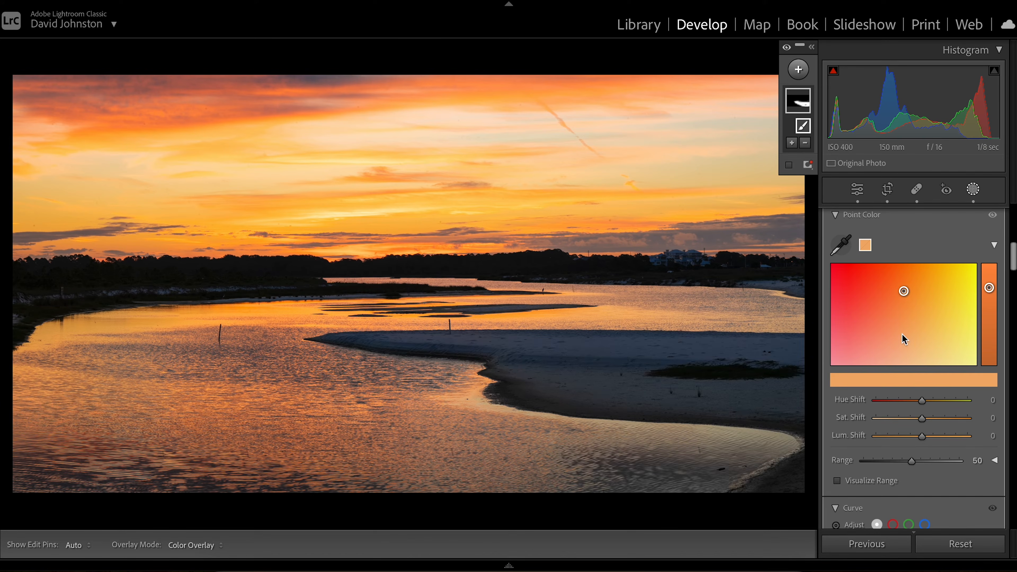
mouse_move(925, 419)
left_mouse_down()
mouse_move(956, 420)
mouse_move(910, 417)
mouse_move(956, 422)
mouse_move(918, 423)
mouse_move(937, 441)
mouse_move(919, 442)
left_mouse_up()
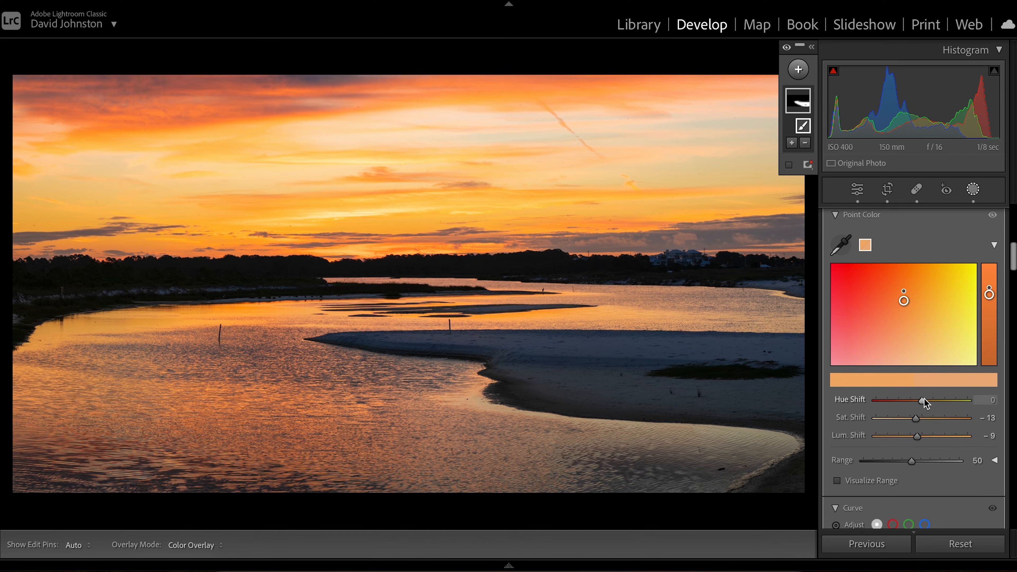
Add a second Point Color sample from the blue sandbar to the mask and set its saturation shift to -25.
left_click(841, 243)
left_click(580, 346)
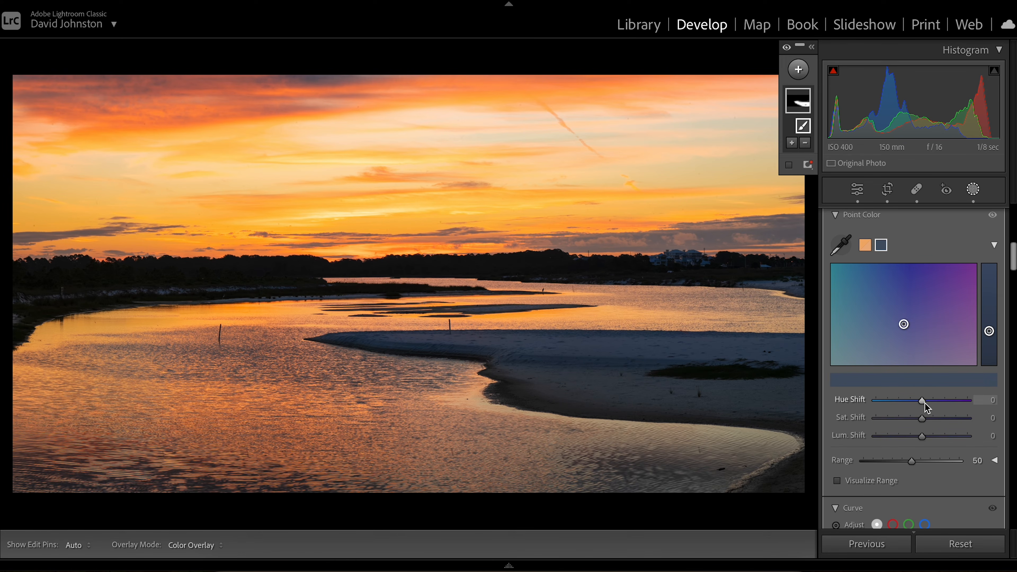
mouse_move(923, 419)
left_mouse_down()
mouse_move(952, 421)
mouse_move(895, 429)
mouse_move(914, 431)
left_mouse_up()
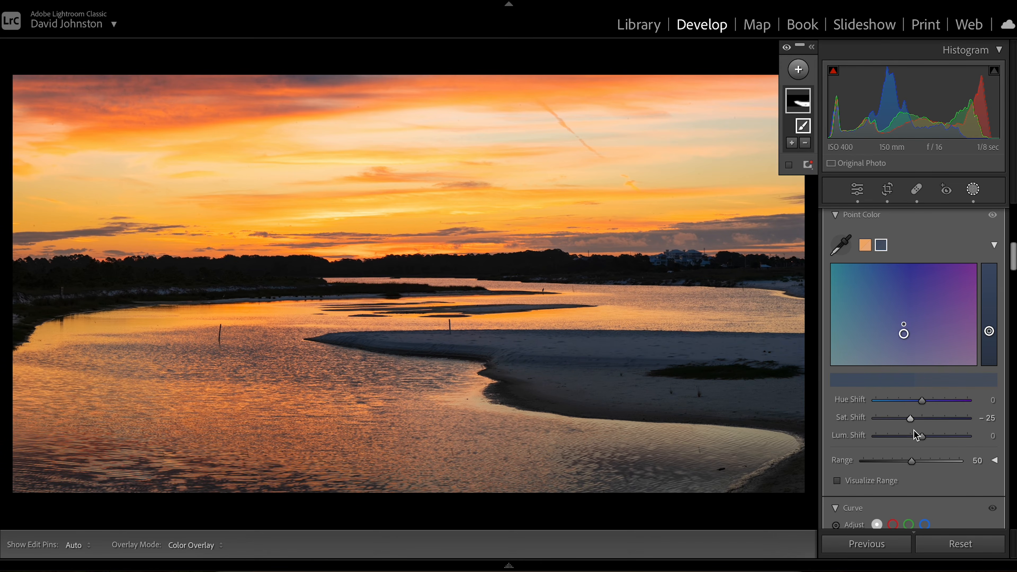